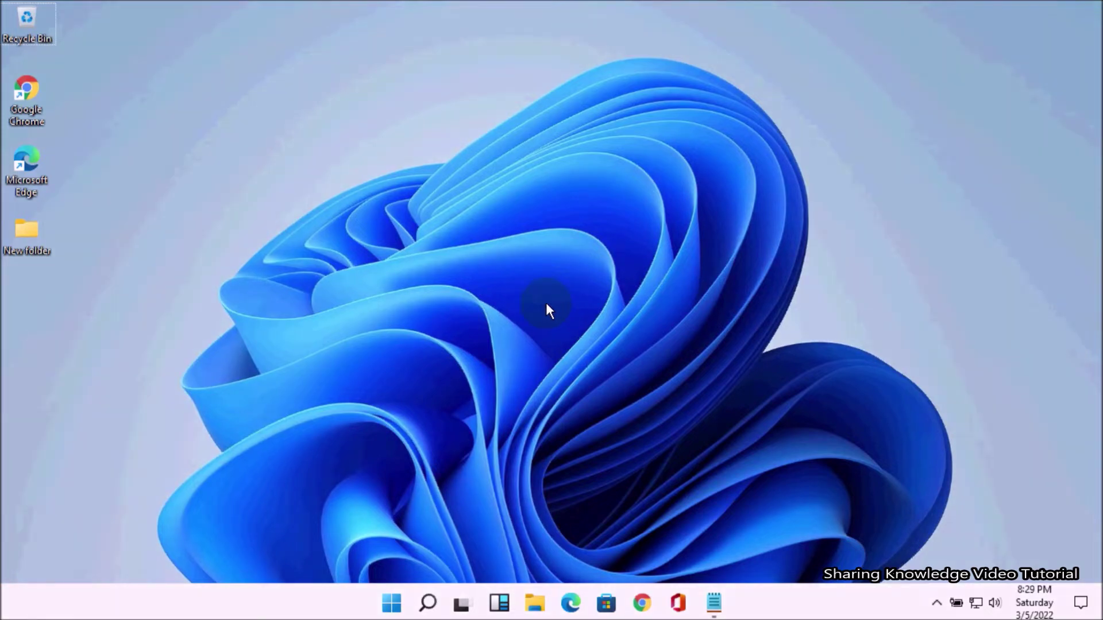
- Bring up an empty Windows Search panel with Win+Q
{"action": "key", "text": "super+q"}
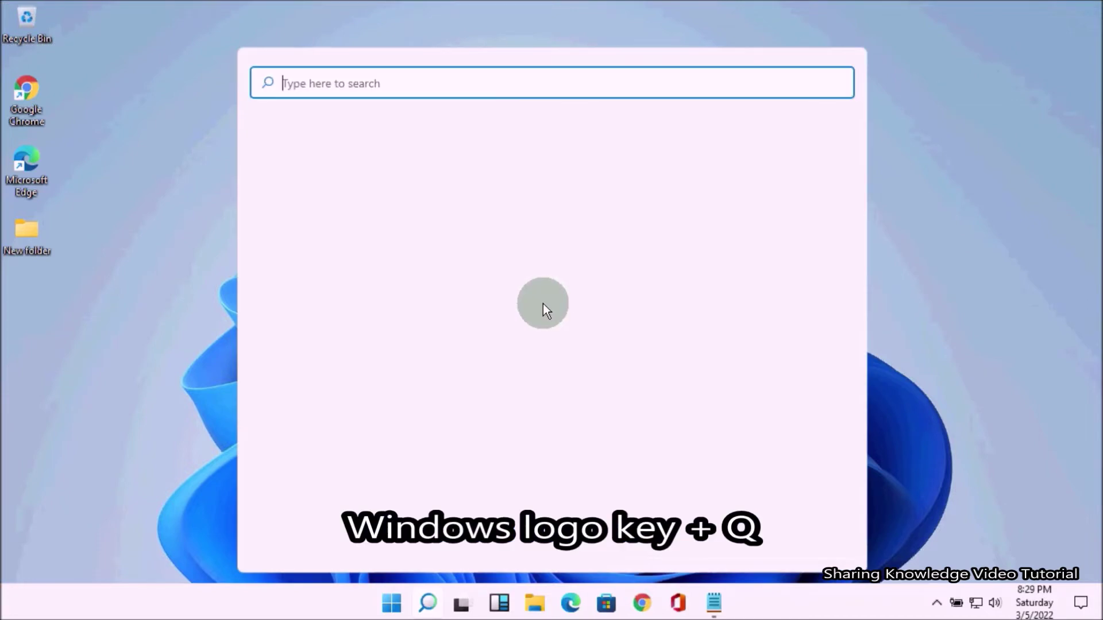
{"action": "type", "text": "Registry"}
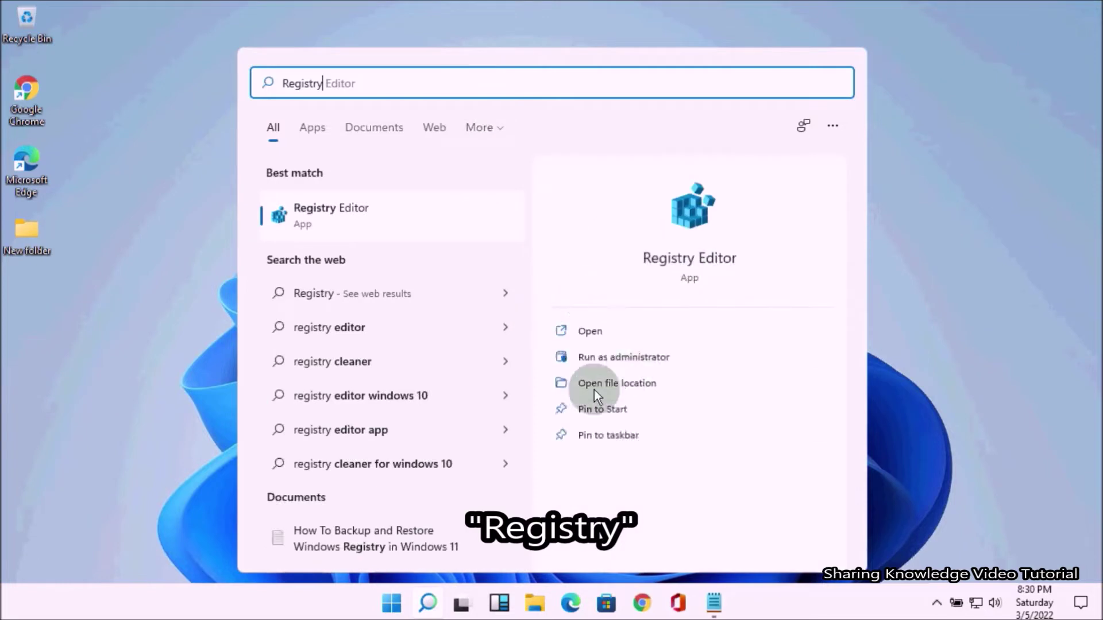
- Launch Registry Editor as administrator and approve the UAC prompt
{"action": "left_click", "coordinate": [615, 358]}
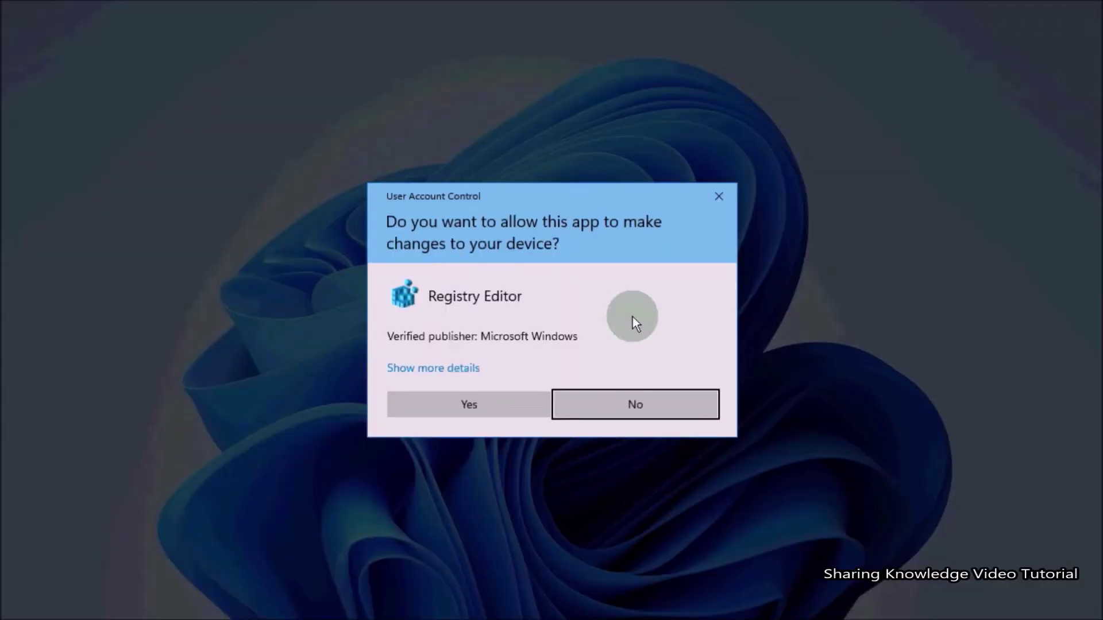
{"action": "left_click", "coordinate": [487, 406]}
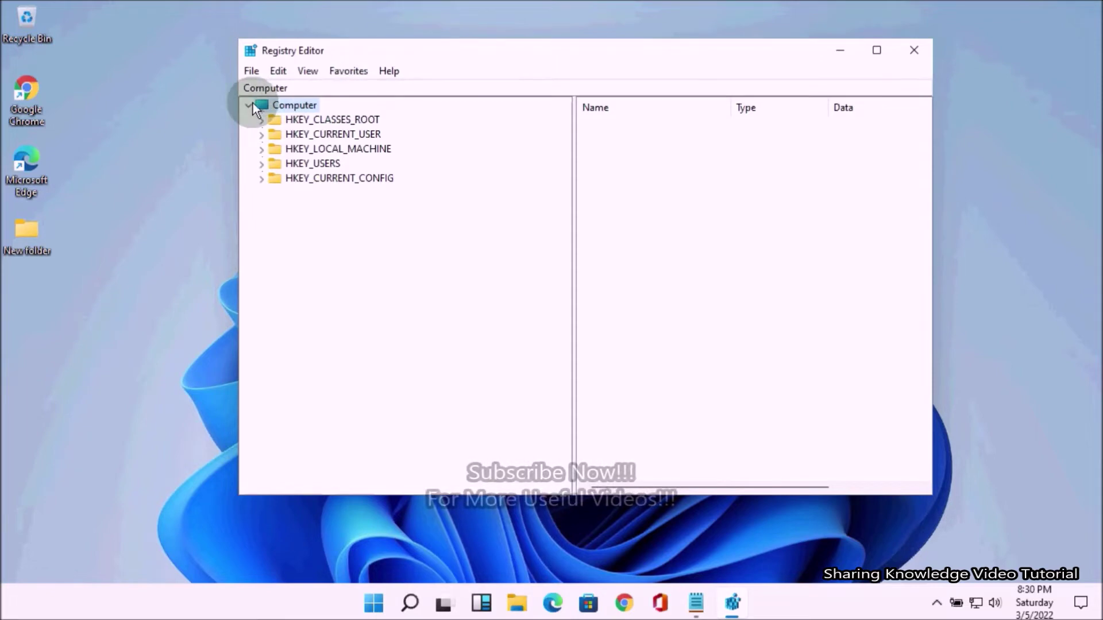
- Export the whole registry (range All) as 'Registry' into New folder and check it
{"action": "double_click", "coordinate": [252, 102]}
{"action": "left_click", "coordinate": [250, 71]}
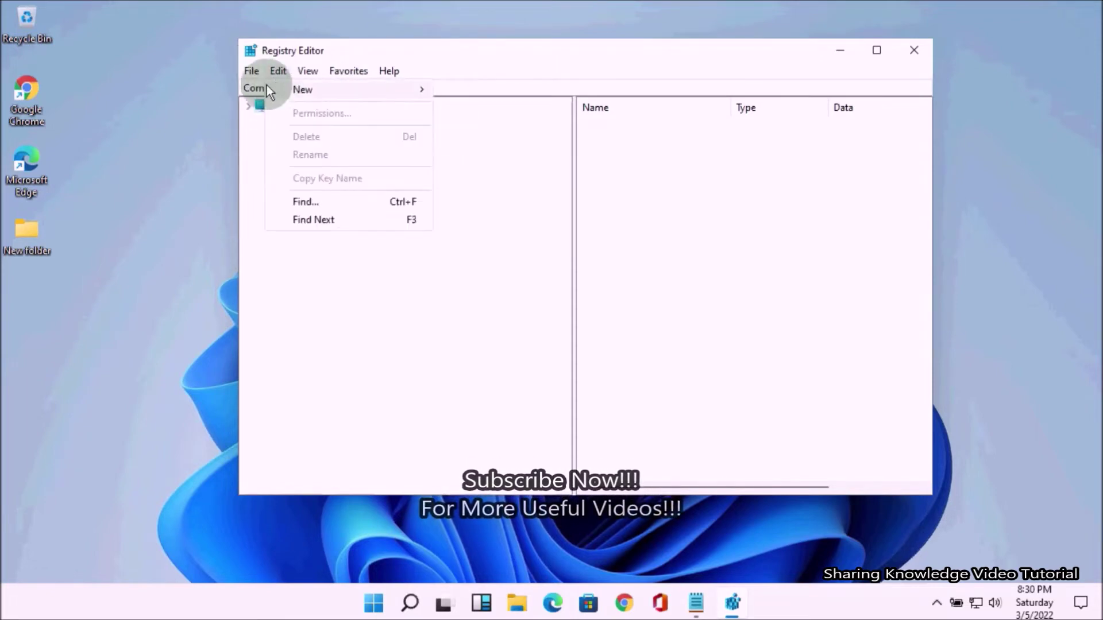
{"action": "left_click", "coordinate": [274, 106]}
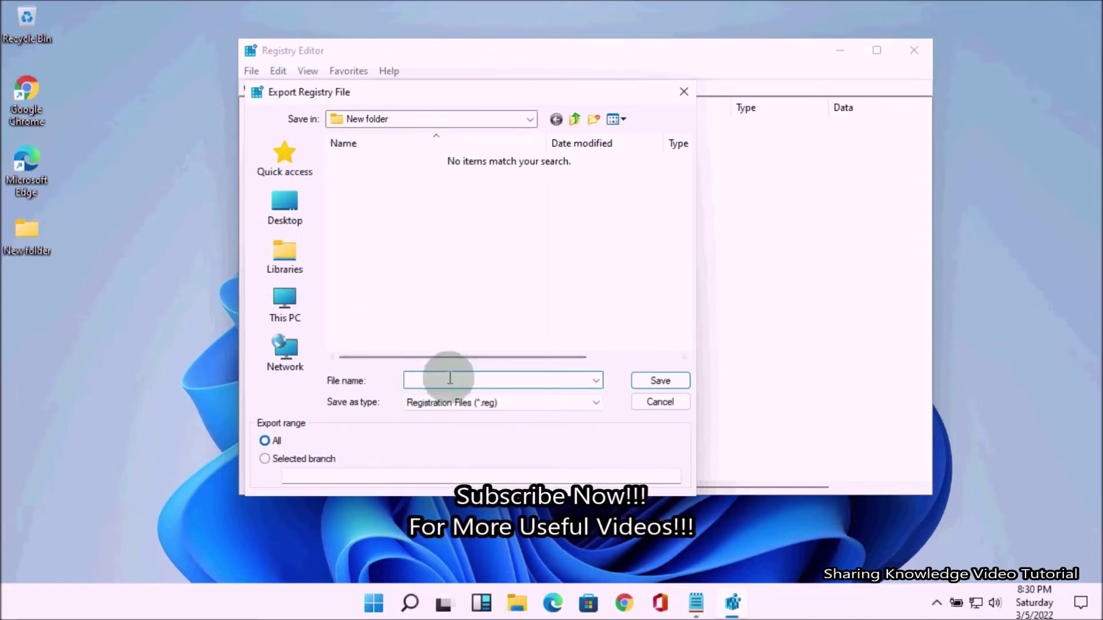
{"action": "type", "text": "Registry"}
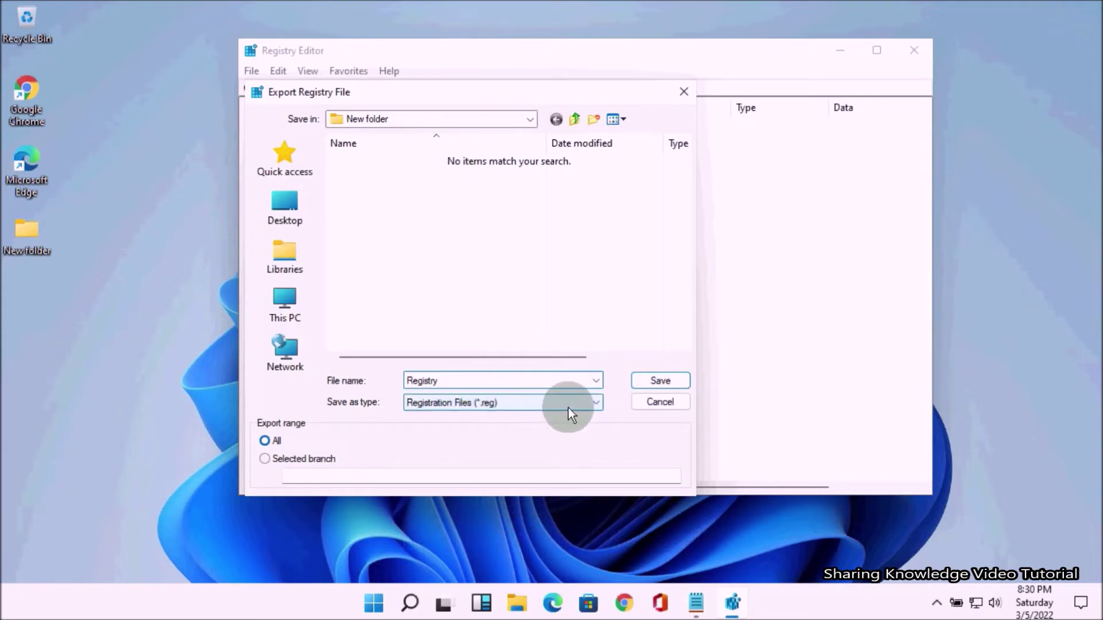
{"action": "left_click", "coordinate": [656, 381]}
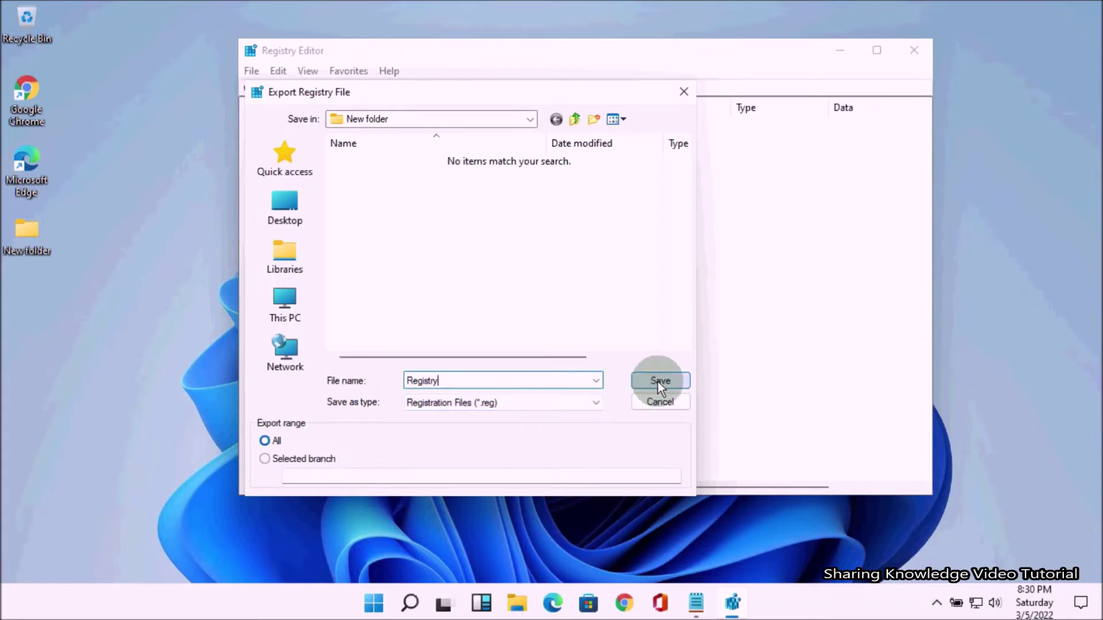
{"action": "left_click", "coordinate": [658, 382]}
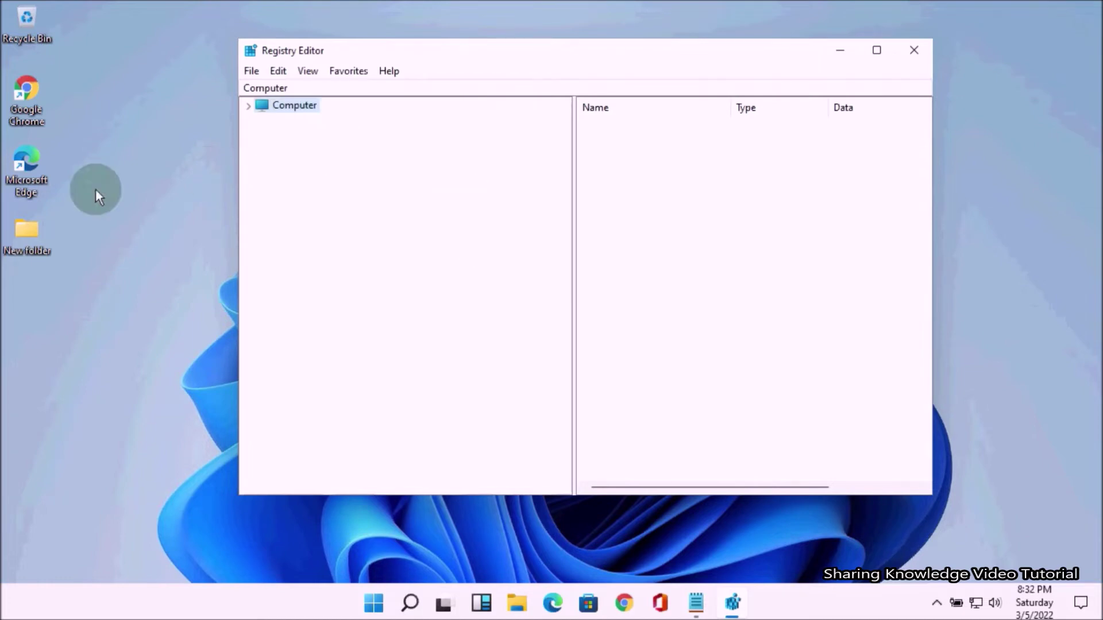
{"action": "double_click", "coordinate": [32, 238]}
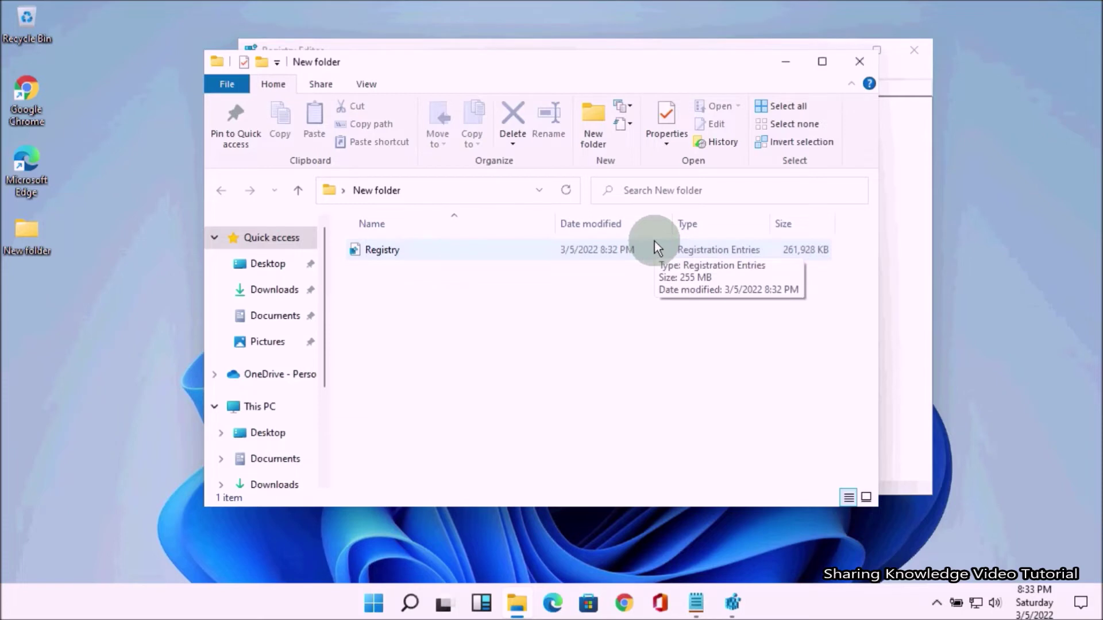
{"action": "left_click", "coordinate": [784, 59]}
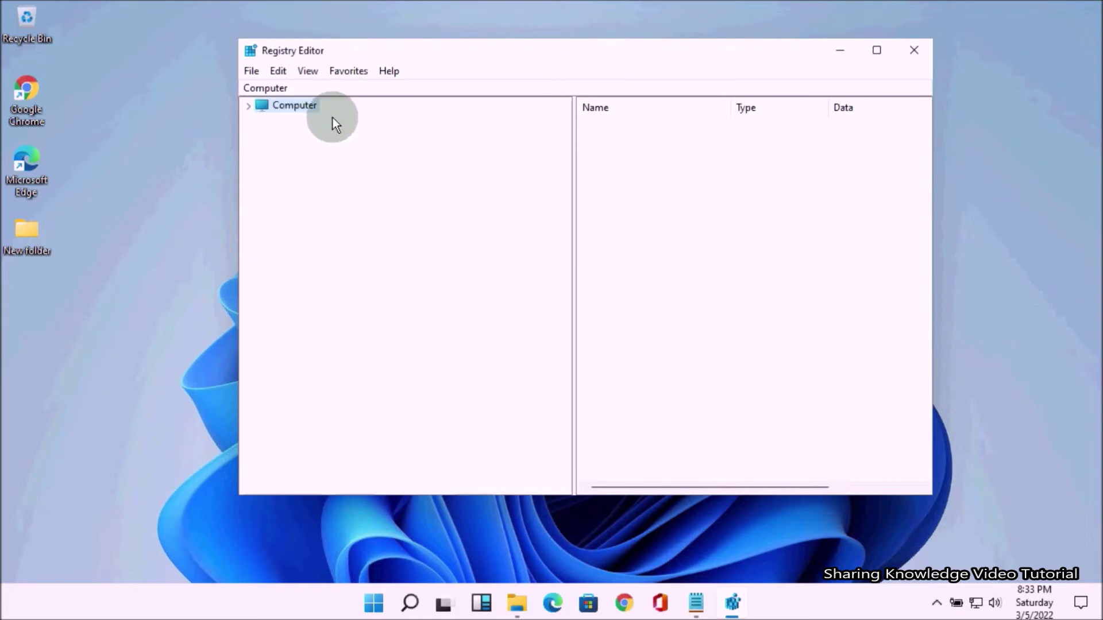
- Import the 'Registry' file from New folder back into the registry
{"action": "left_click", "coordinate": [251, 72]}
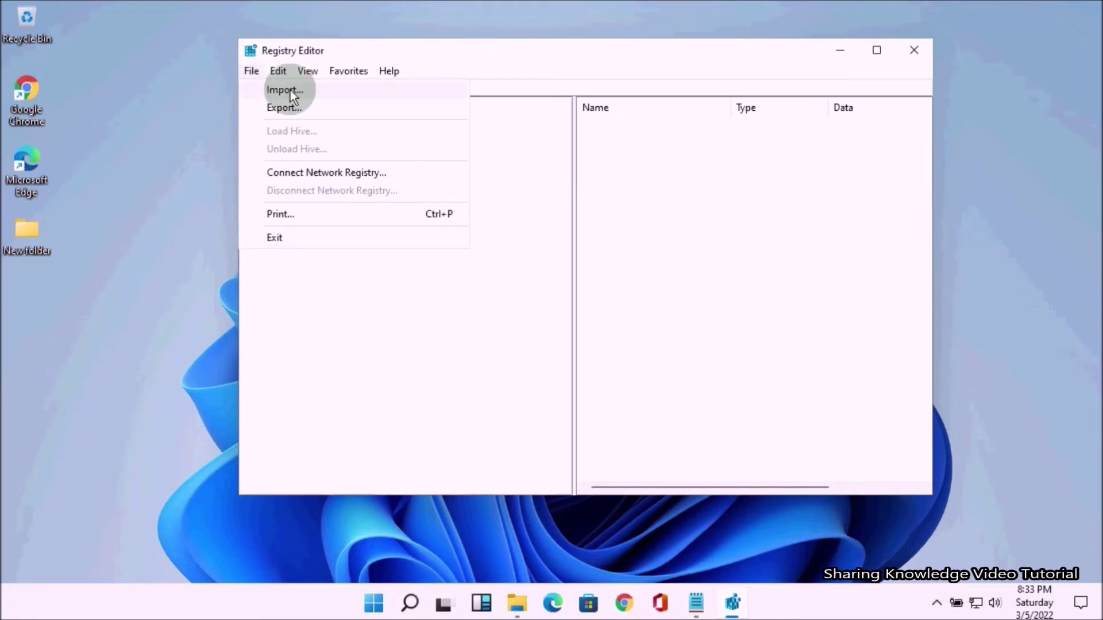
{"action": "left_click", "coordinate": [306, 89]}
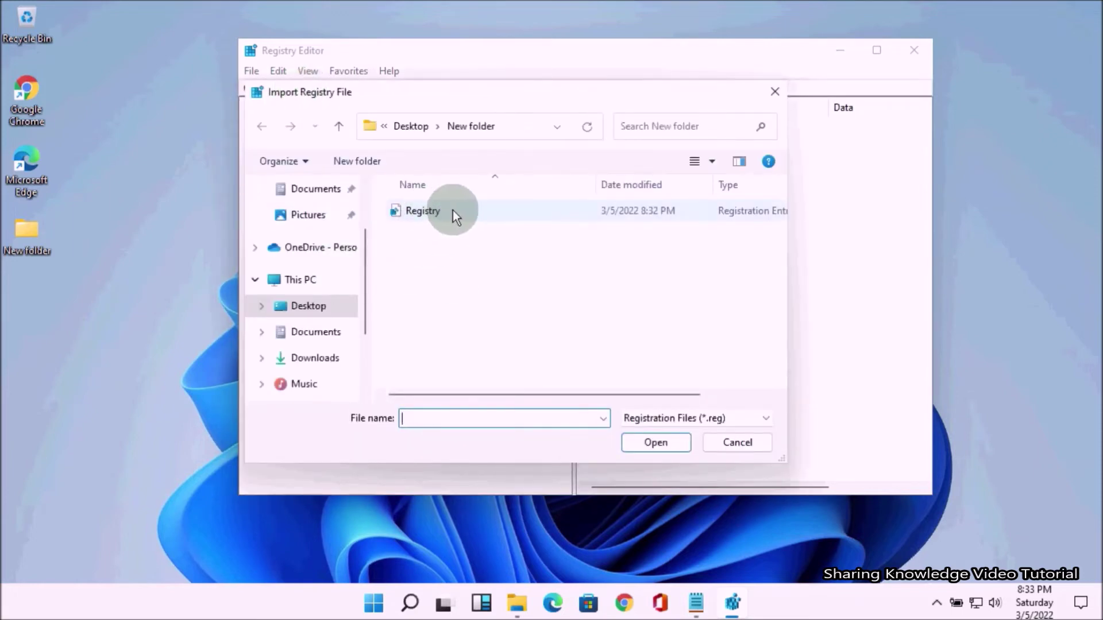
{"action": "left_click", "coordinate": [452, 210]}
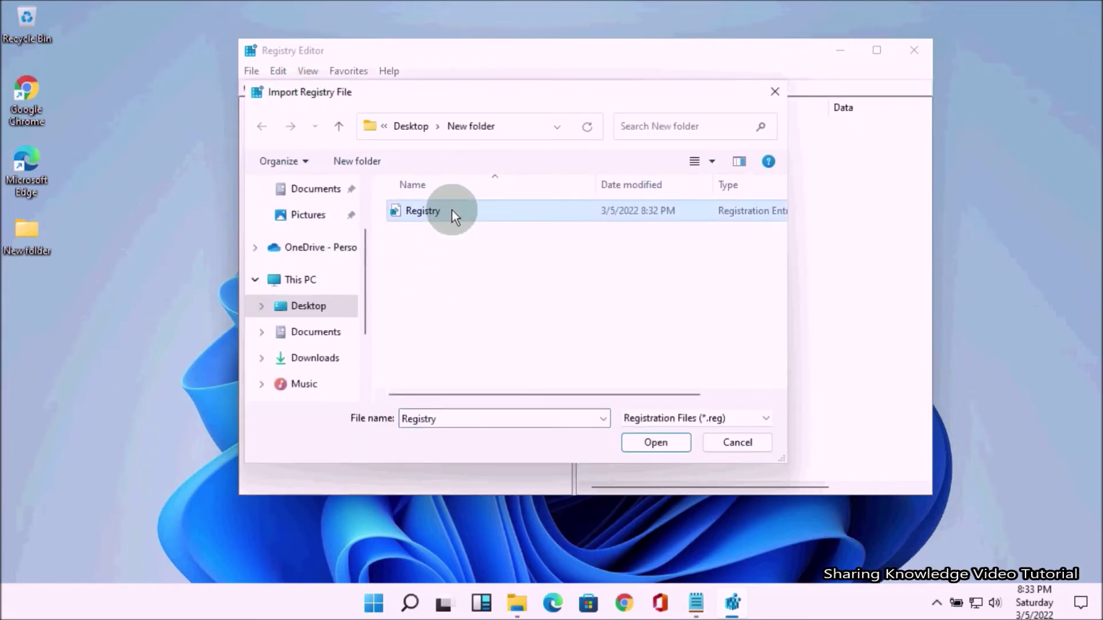
{"action": "left_click", "coordinate": [657, 443]}
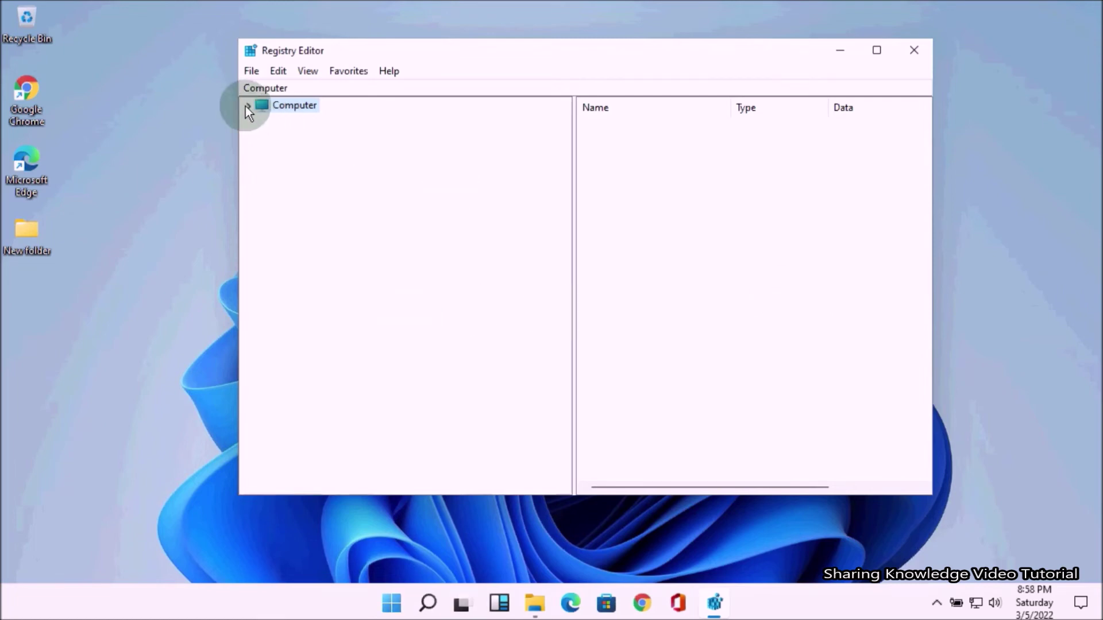
- Export the selected HKEY_LOCAL_MACHINE branch as 'LocalMachine' into New folder
{"action": "left_click", "coordinate": [246, 106]}
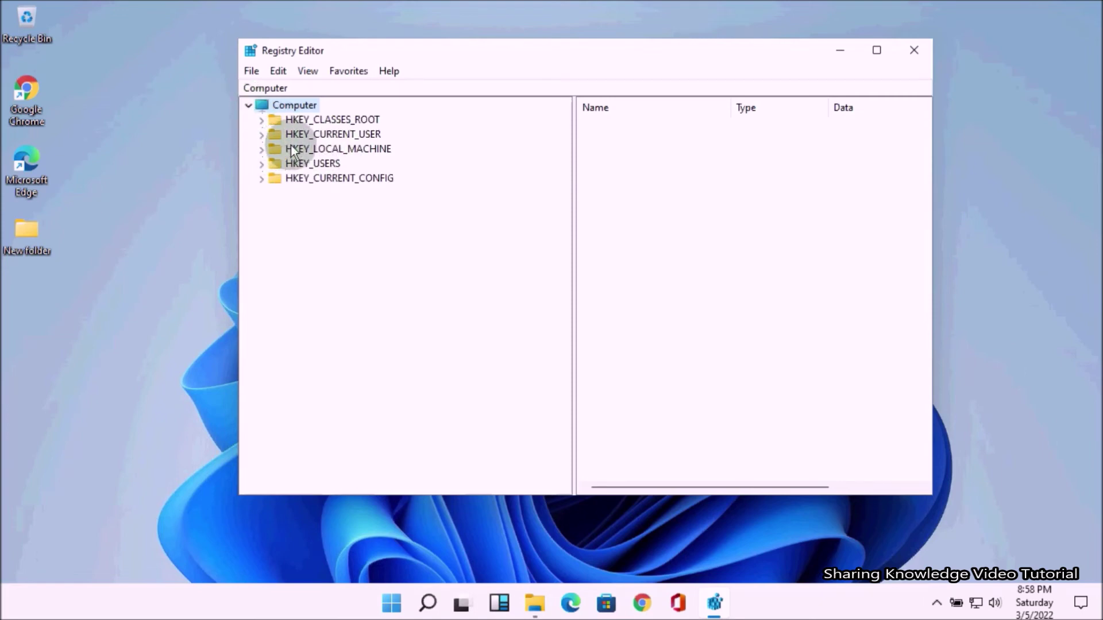
{"action": "left_click", "coordinate": [261, 148]}
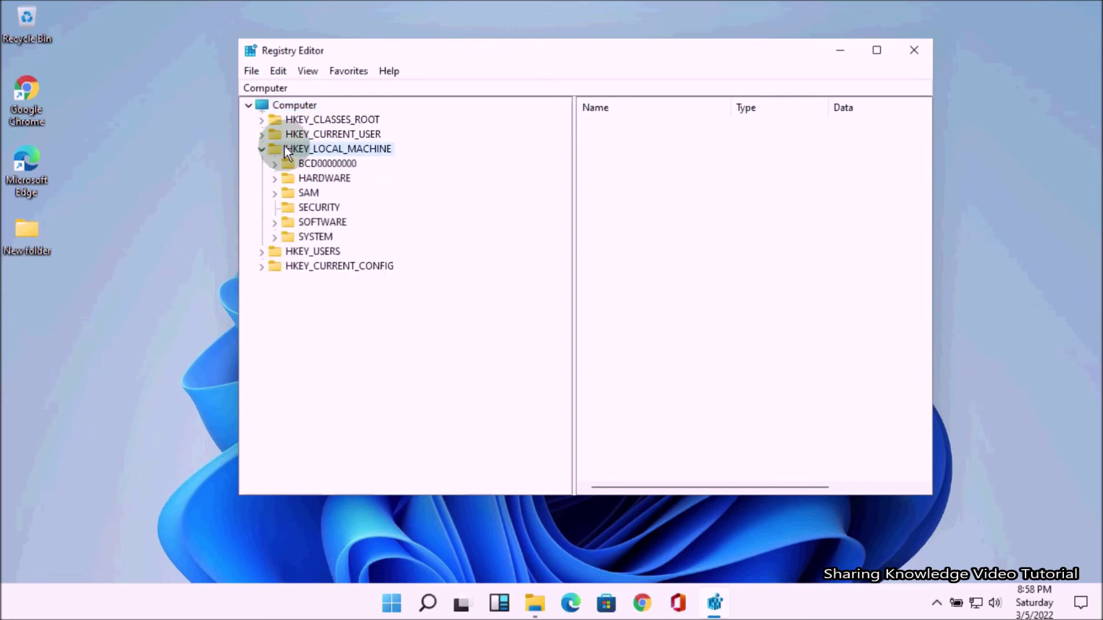
{"action": "left_click", "coordinate": [253, 71]}
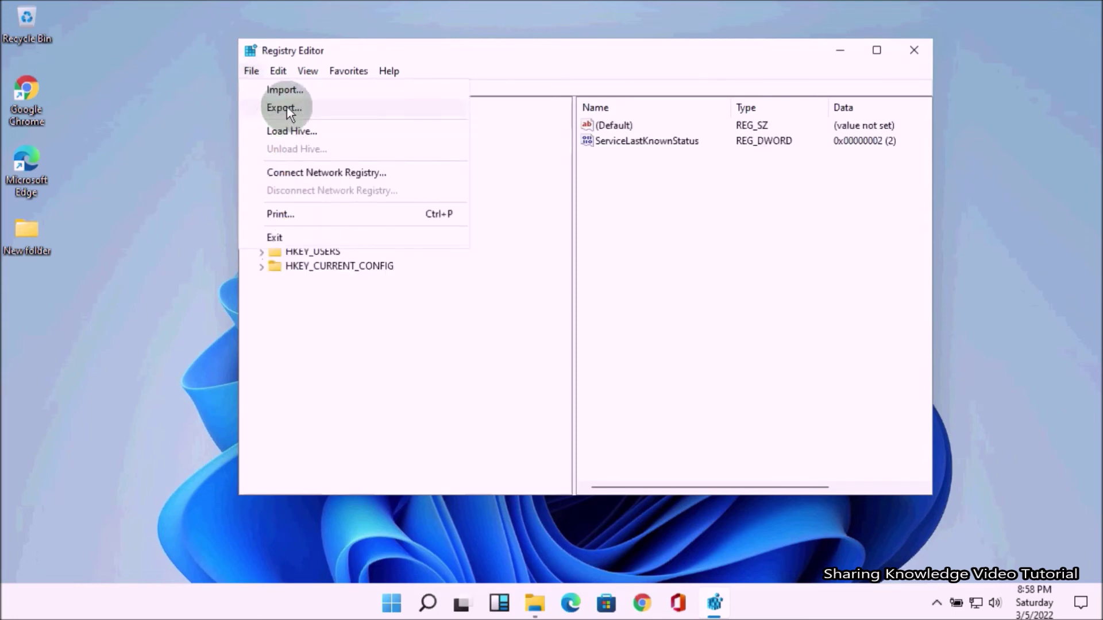
{"action": "left_click", "coordinate": [287, 107]}
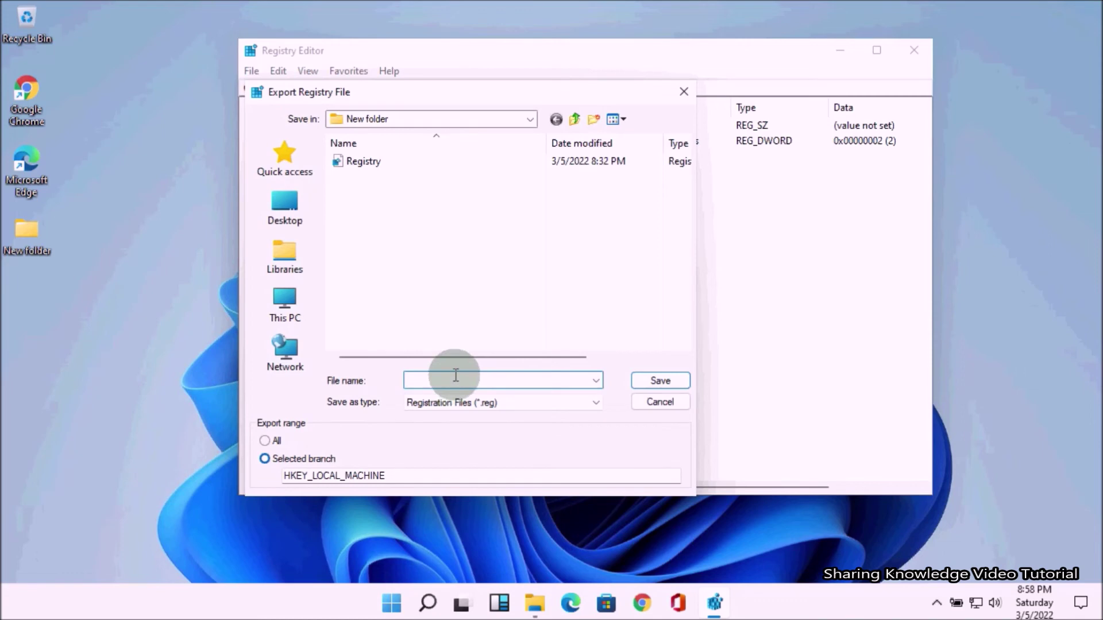
{"action": "type", "text": "LacalMachine"}
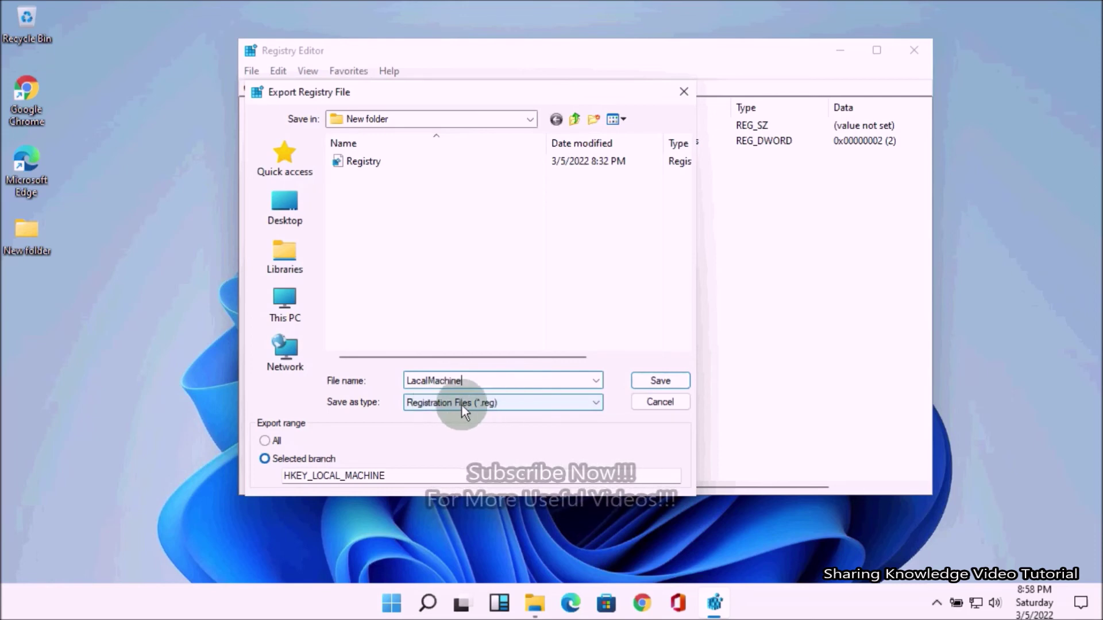
{"action": "left_click", "coordinate": [661, 383]}
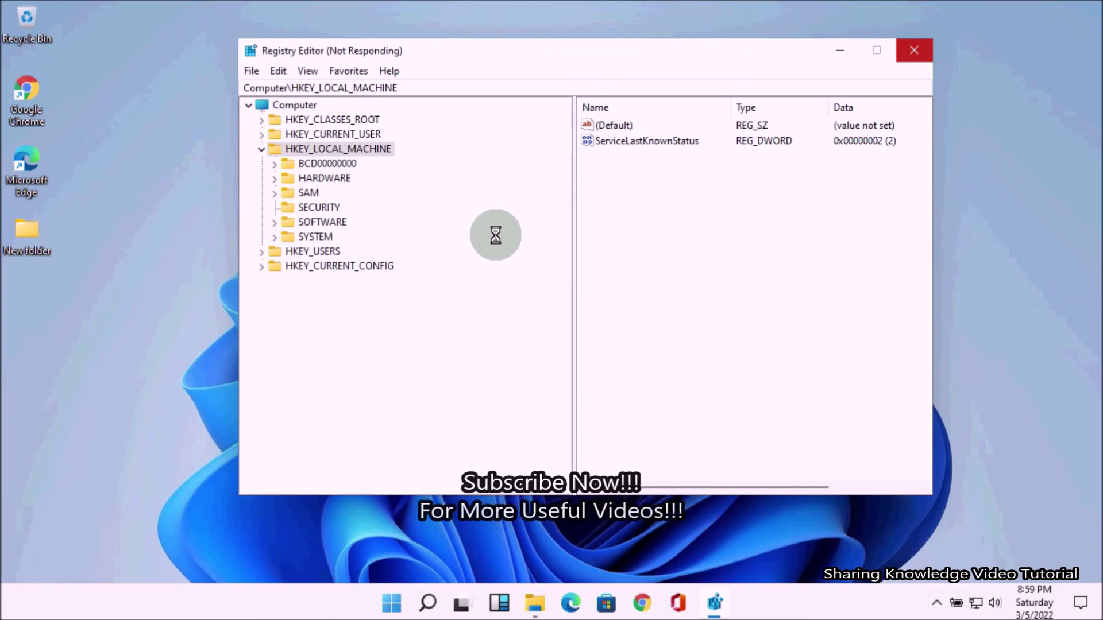
{"action": "left_click", "coordinate": [252, 71]}
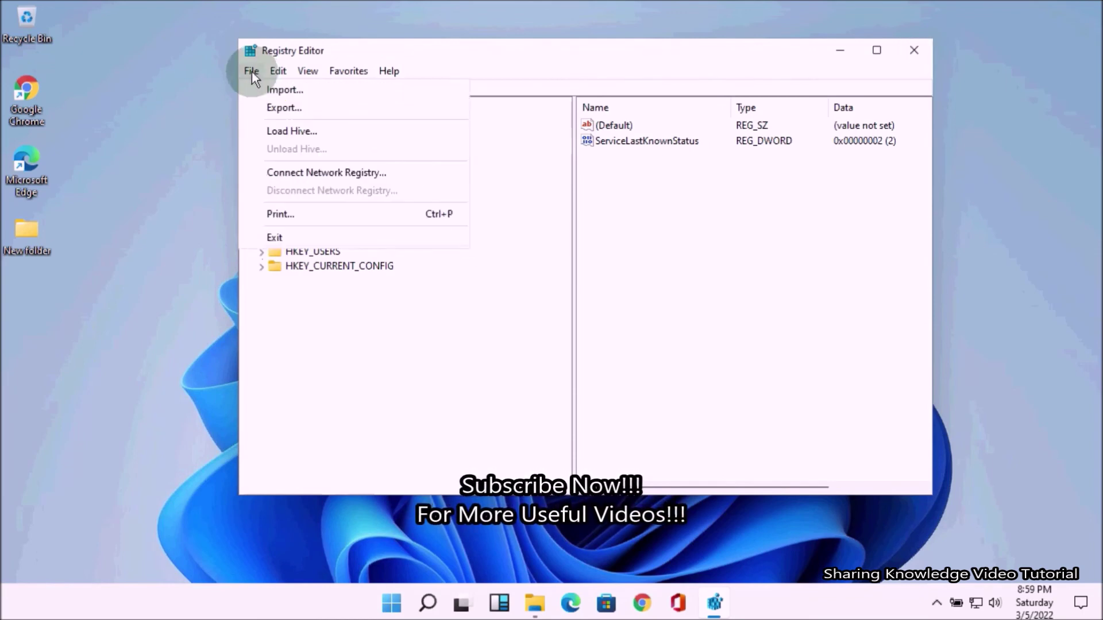
- Verify the LocalMachine and Registry files in New folder, then close Registry Editor
{"action": "left_click", "coordinate": [289, 106]}
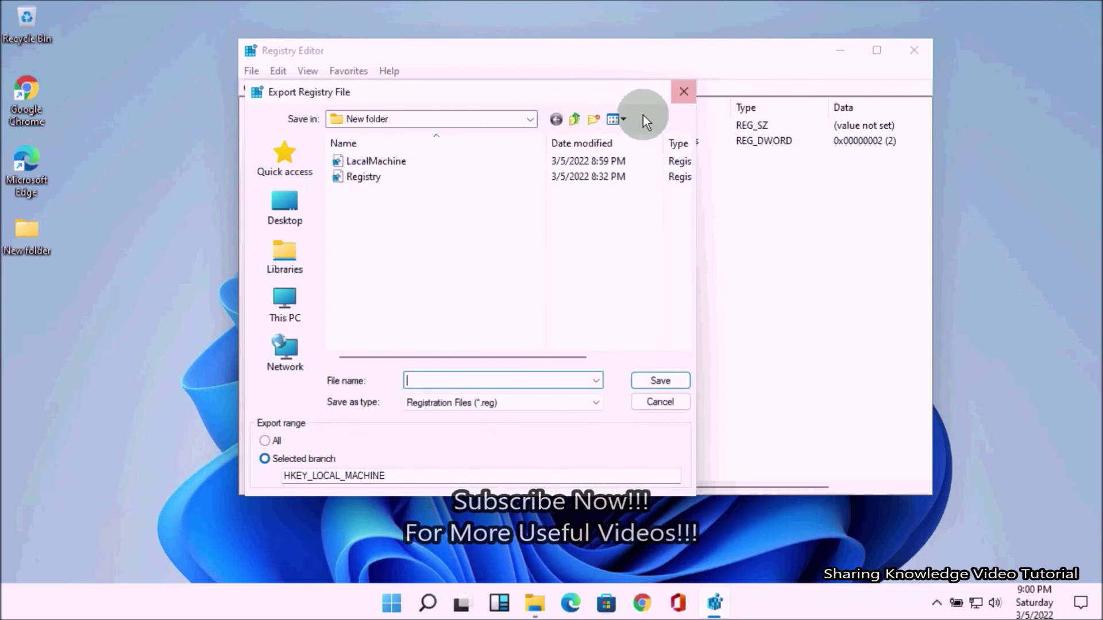
{"action": "left_click", "coordinate": [682, 93]}
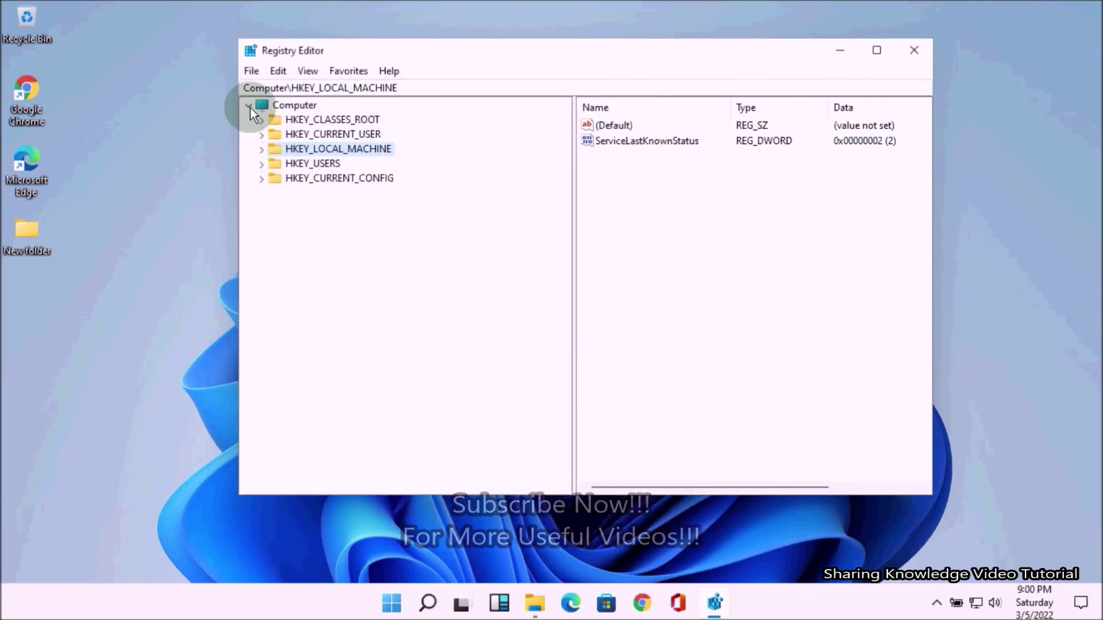
{"action": "left_click", "coordinate": [250, 105]}
{"action": "left_click", "coordinate": [911, 47]}
{"action": "right_click", "coordinate": [758, 311]}
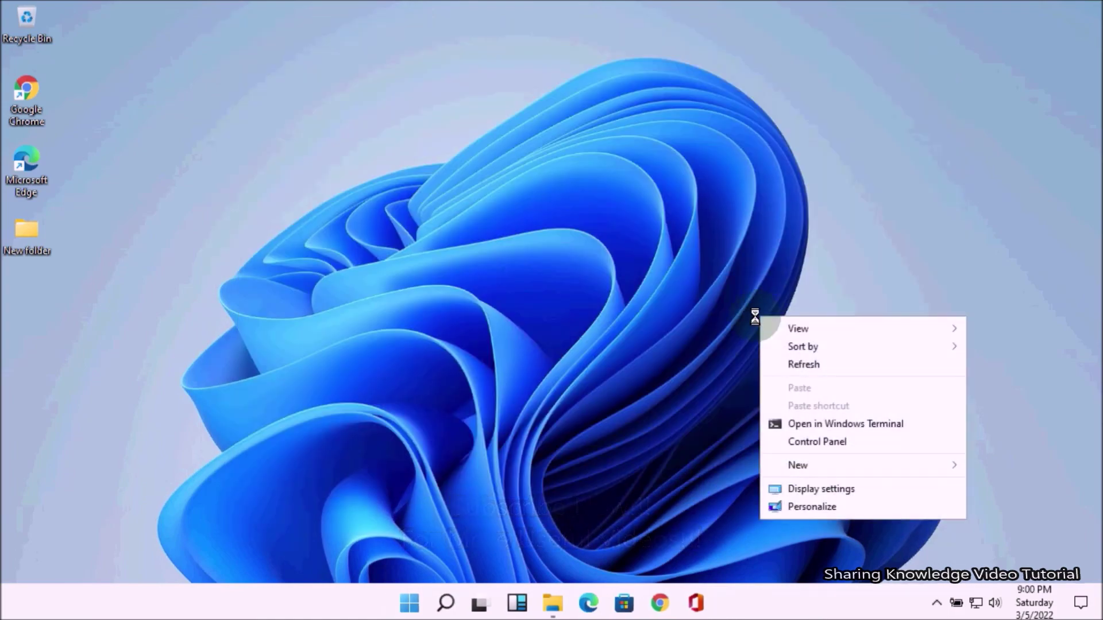